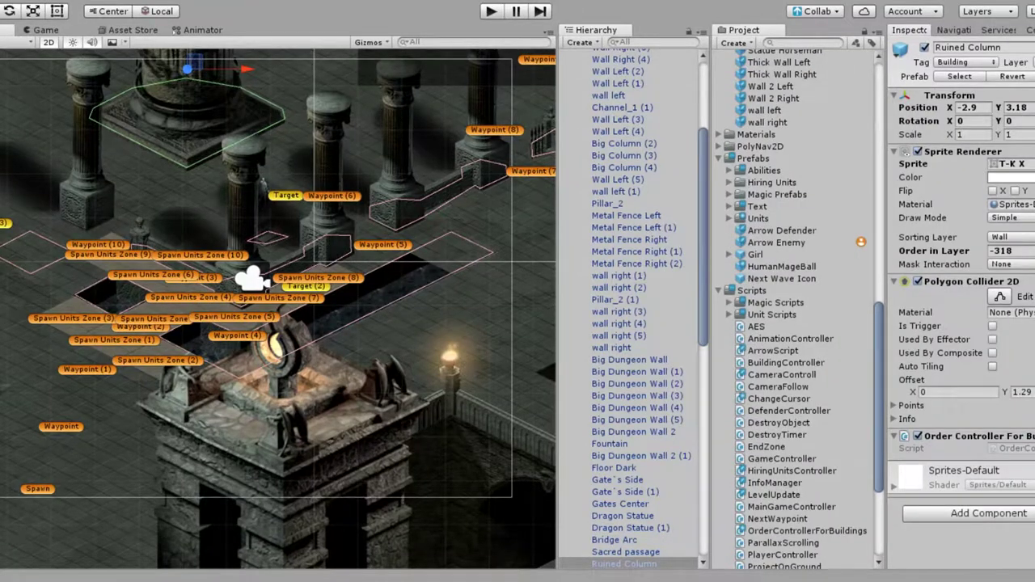
Shift the Dragon Statue slightly in the scene and run the game.
scroll(188, 410, up, 10)
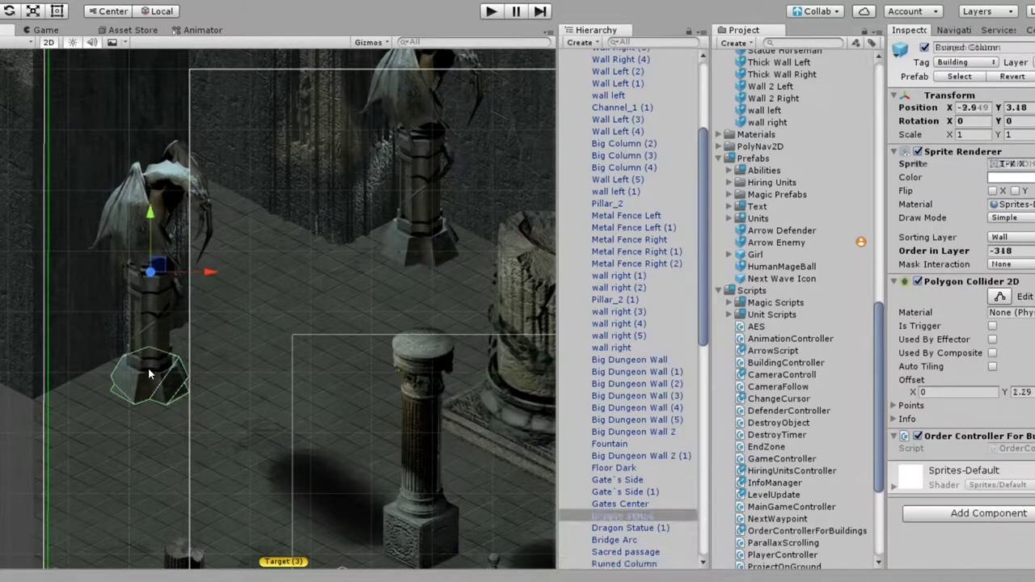
mouse_move(162, 280)
mouse_down()
mouse_move(214, 214)
mouse_move(207, 161)
mouse_move(348, 267)
mouse_move(420, 348)
mouse_move(283, 324)
mouse_move(212, 286)
mouse_move(314, 252)
mouse_move(167, 282)
mouse_up()
click(494, 12)
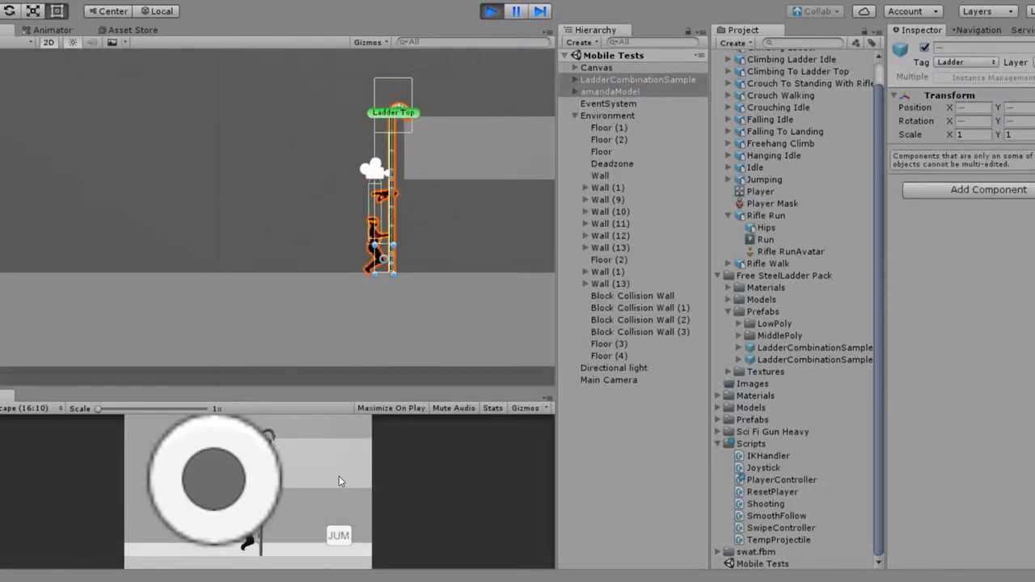
Play-test the character climbing up and down the ladder in two runs, stopping the game after each.
key(w)
key(s)
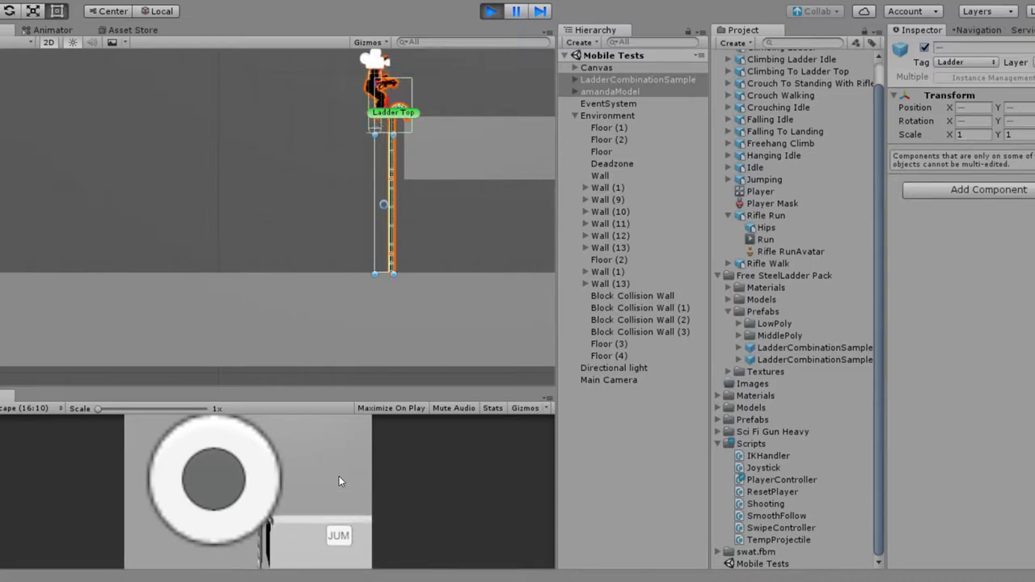
click(490, 11)
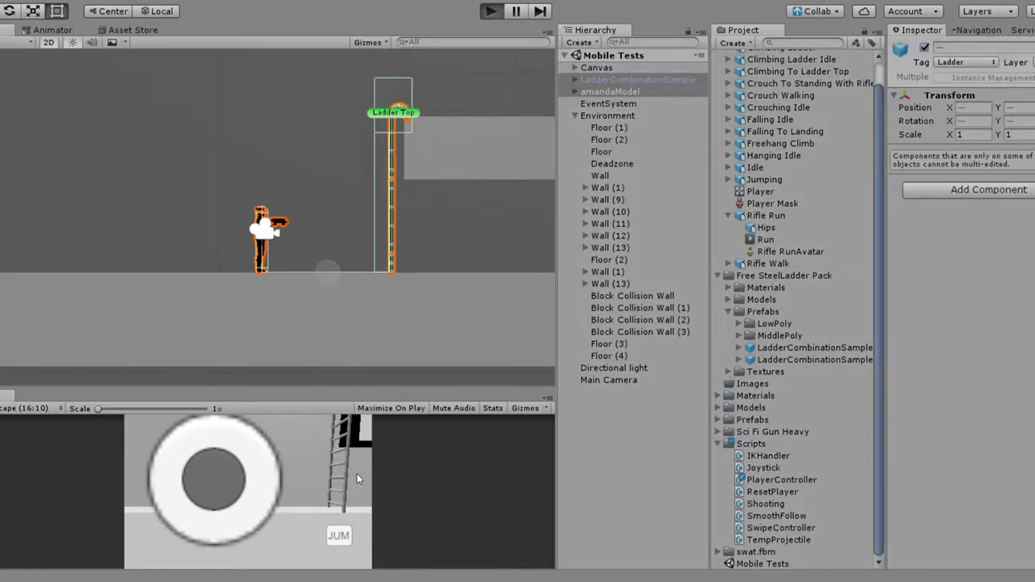
key(ctrl+p)
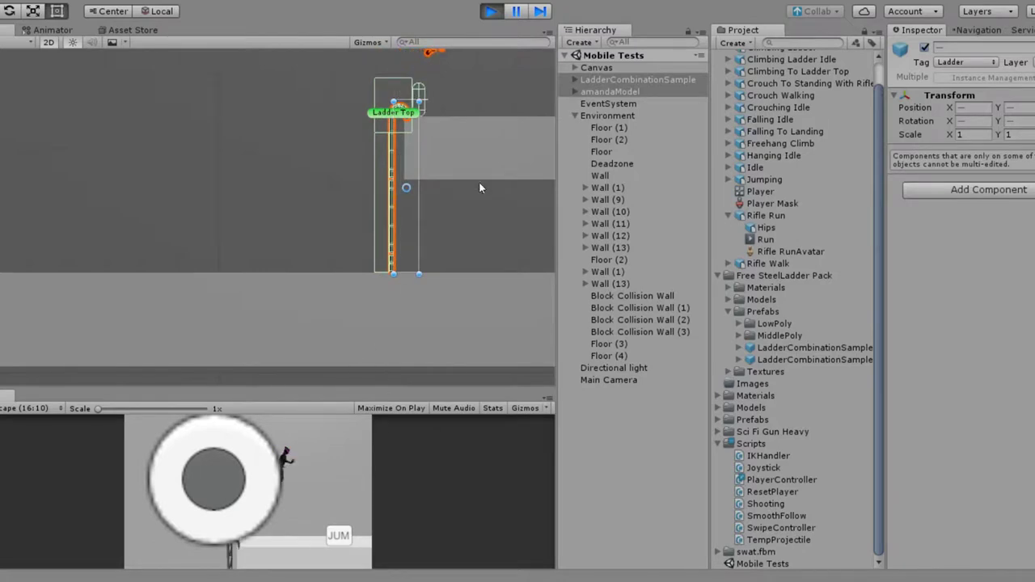
click(491, 11)
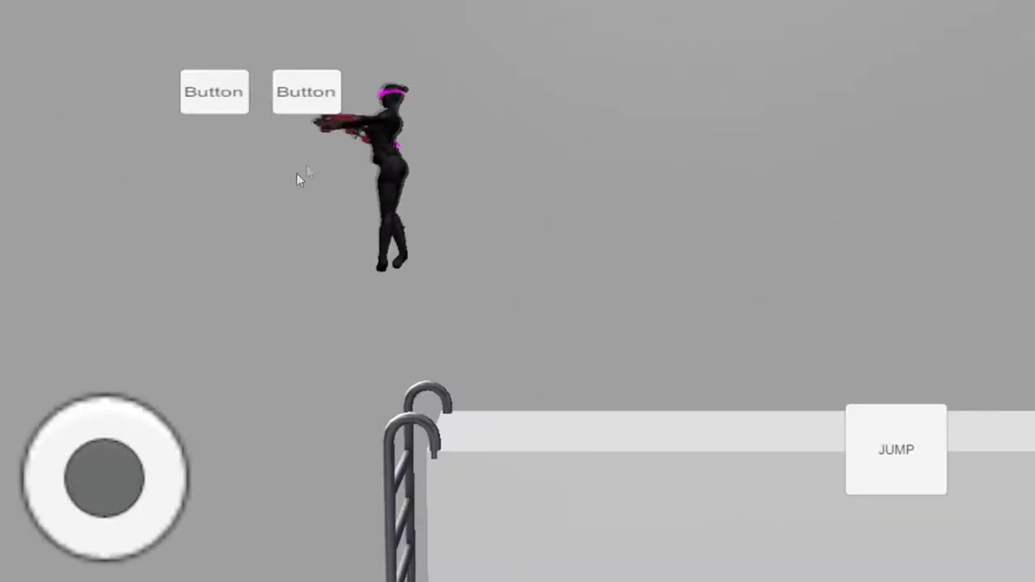
Test the character turning at the ladder top and running and jumping along the raised platform.
key(a)
key(d)
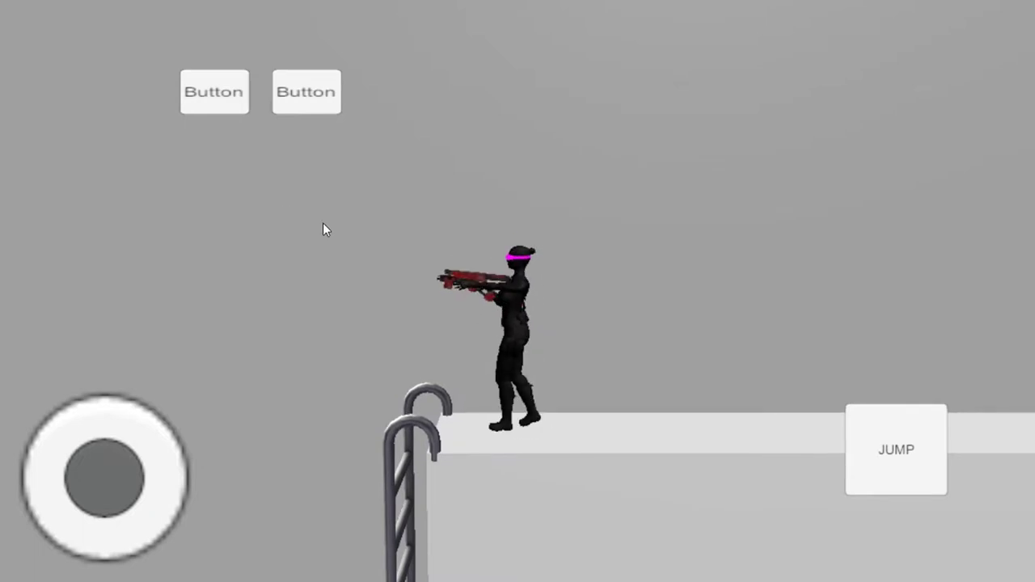
key(d)
key(space)
key(d)
key(space)
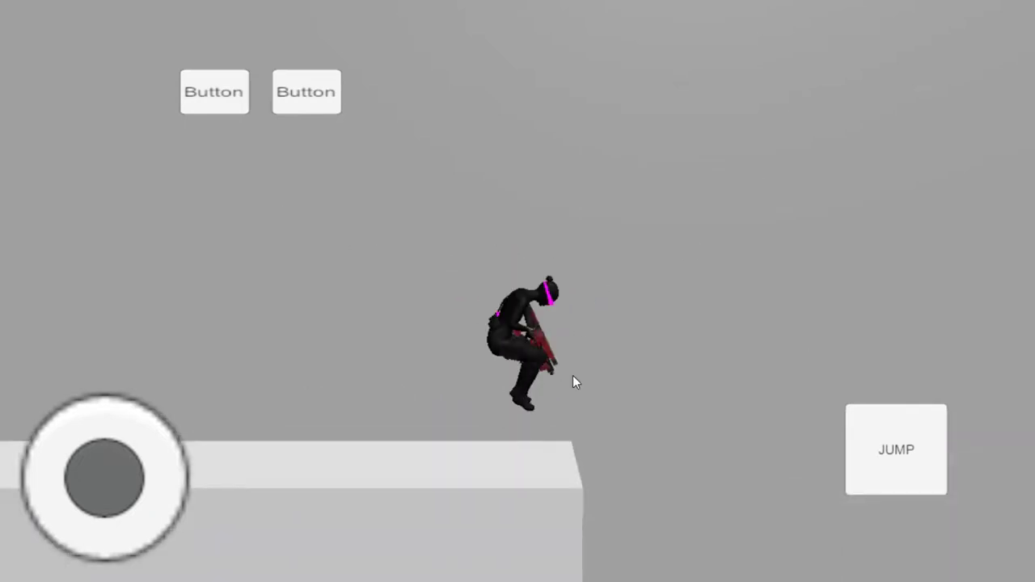
Test turning, running and jumping in both directions around the platform's far edge and along the floor.
key(a)
key(Right)
key(space)
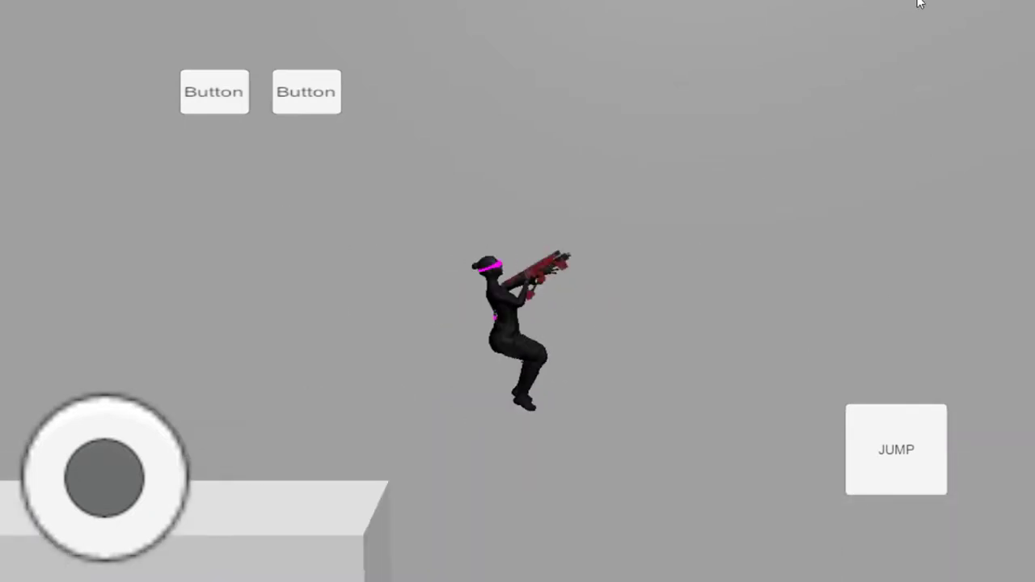
key(Left)
key(space)
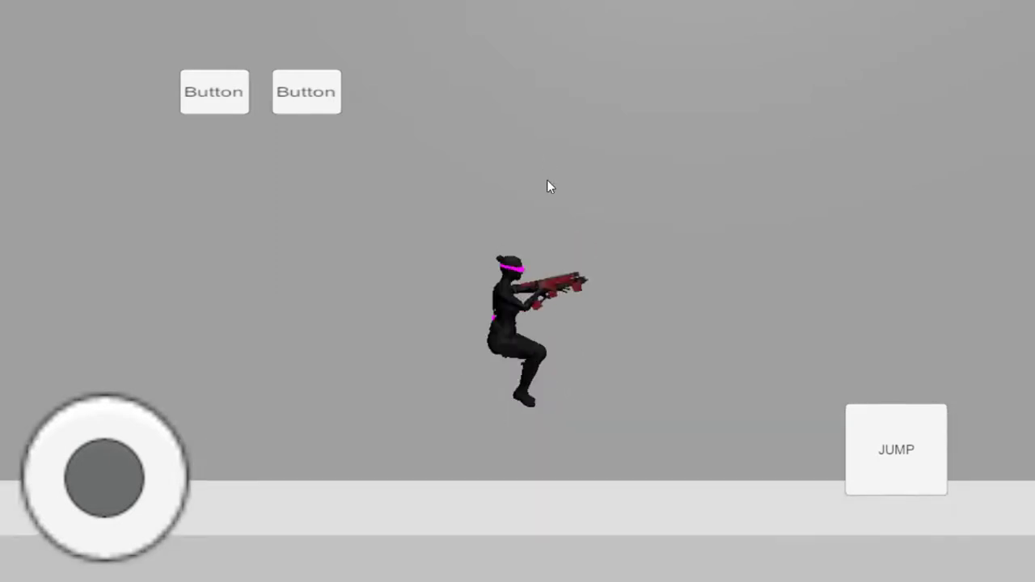
key(a)
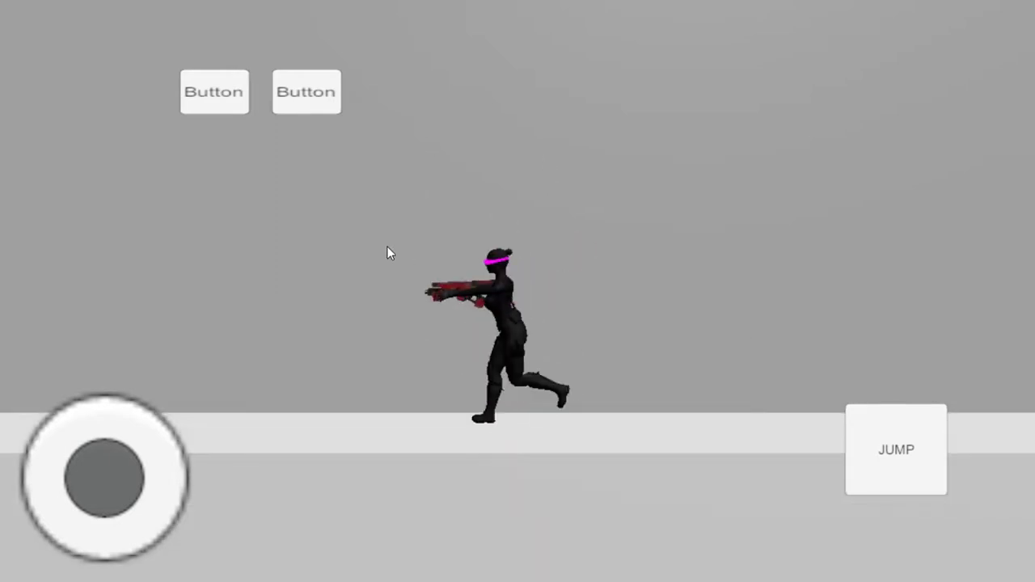
key(space)
key(d)
key(space)
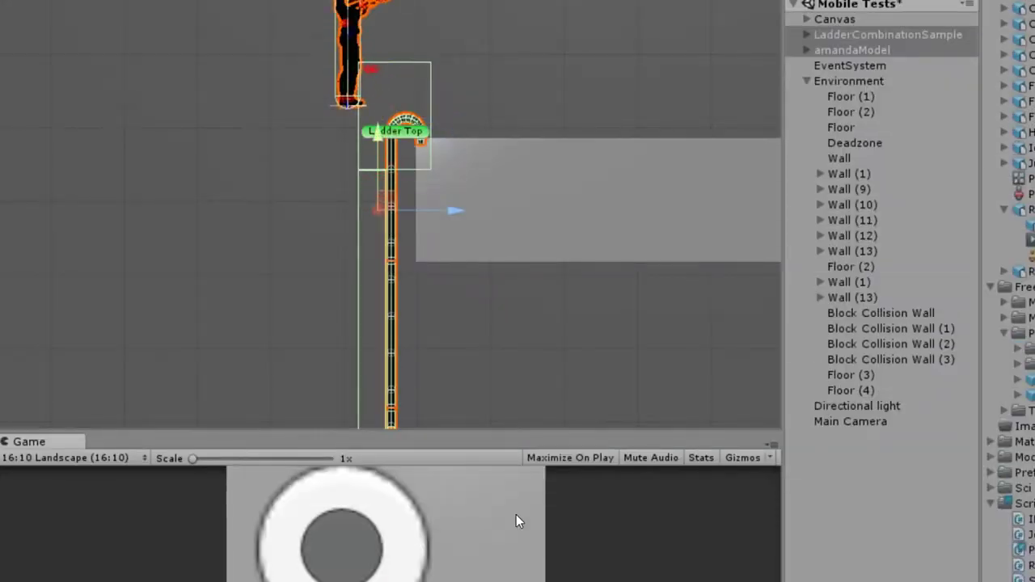
Climb the character to the ladder top, step onto the platform, and move back off it toward the ladder.
key(Up)
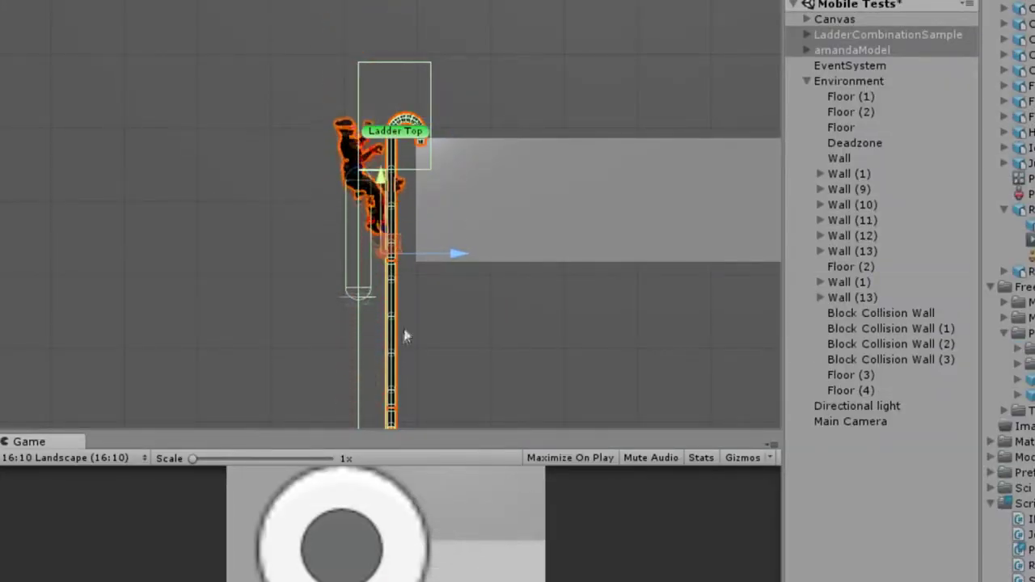
key(Right)
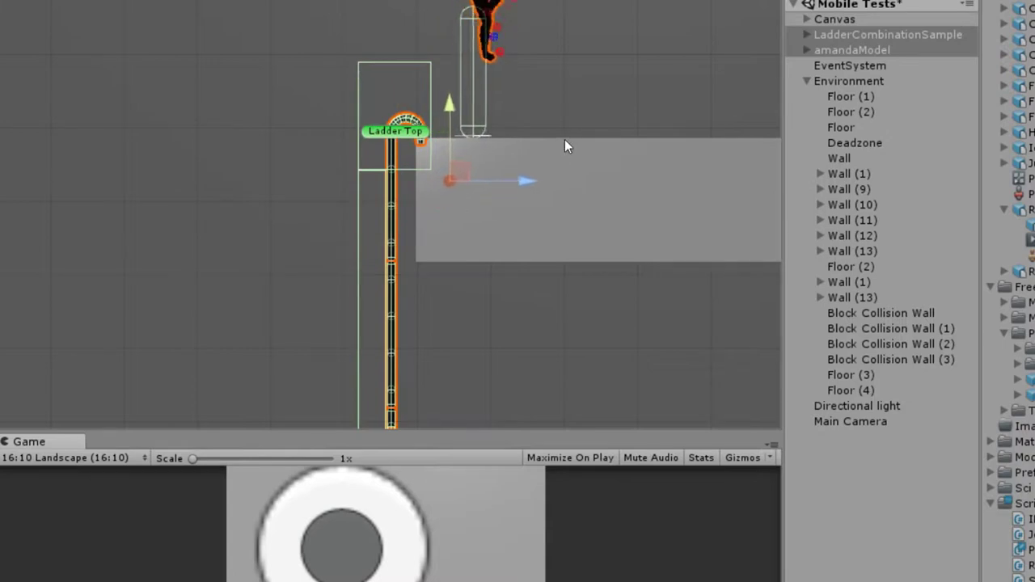
key(Left)
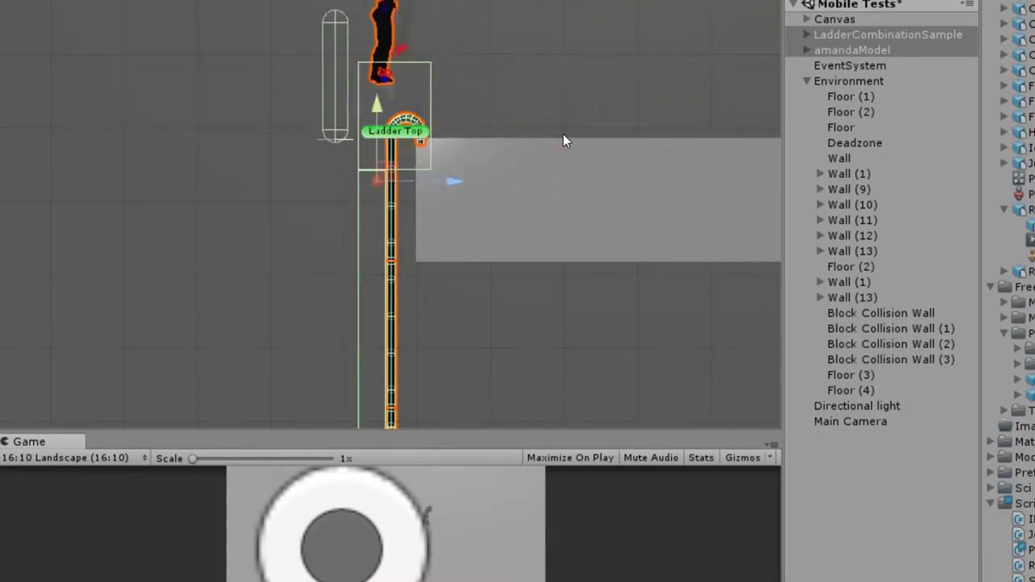
key(Right)
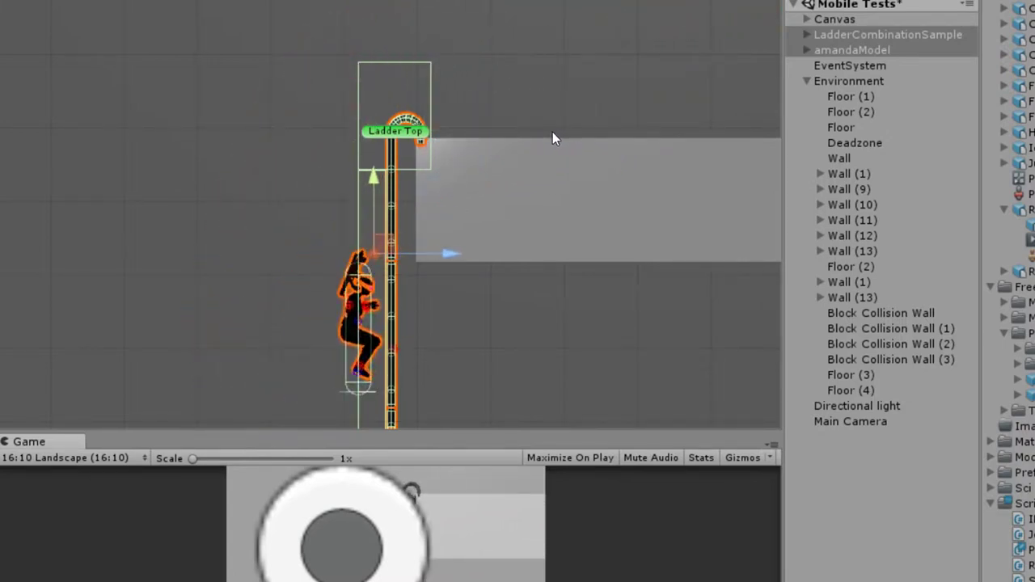
Repeat the climb onto the platform, leave its edge past the ladder, and steer back to the ladder in the fall.
key(Up)
key(Up)
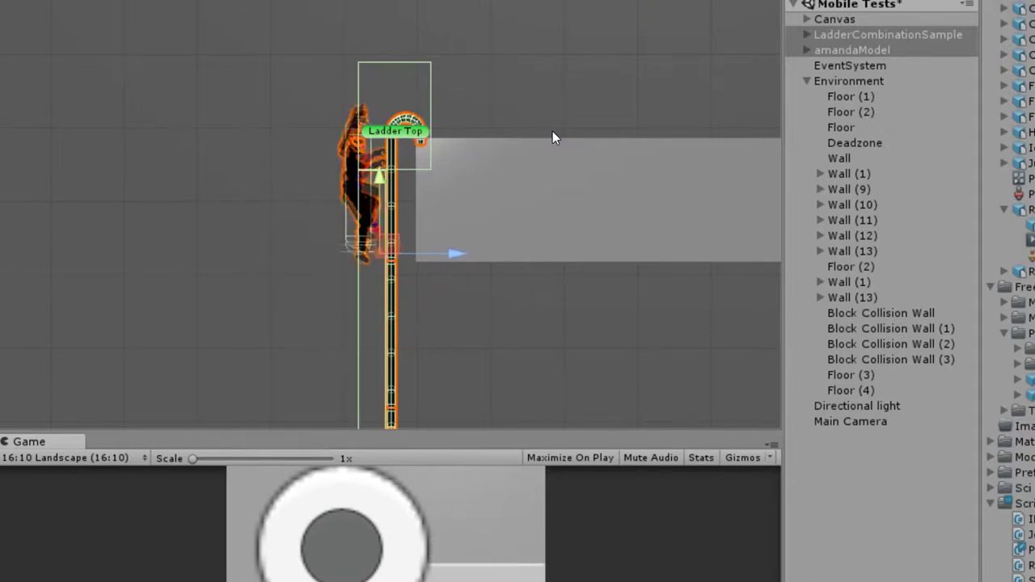
key(Right)
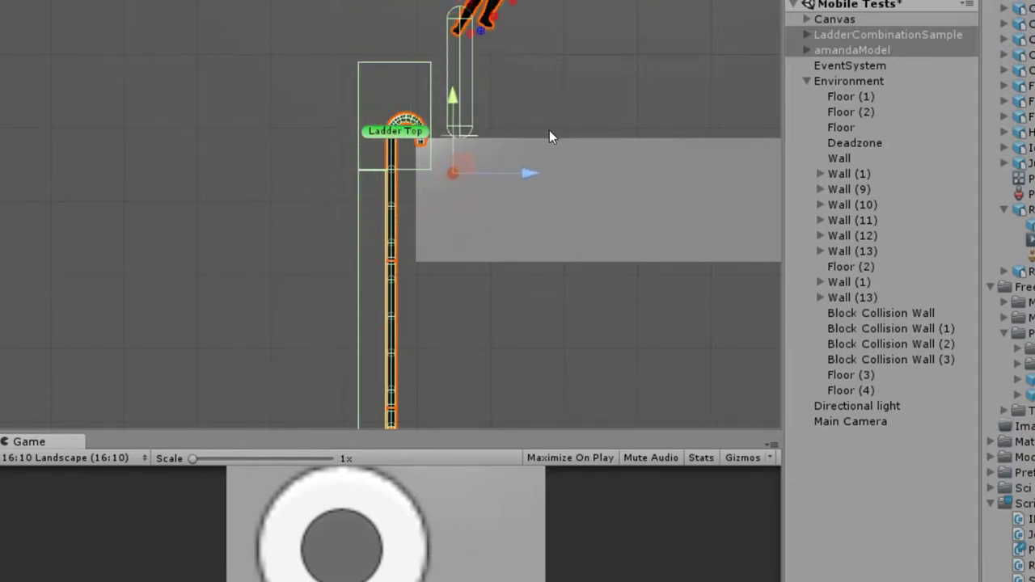
key(Left)
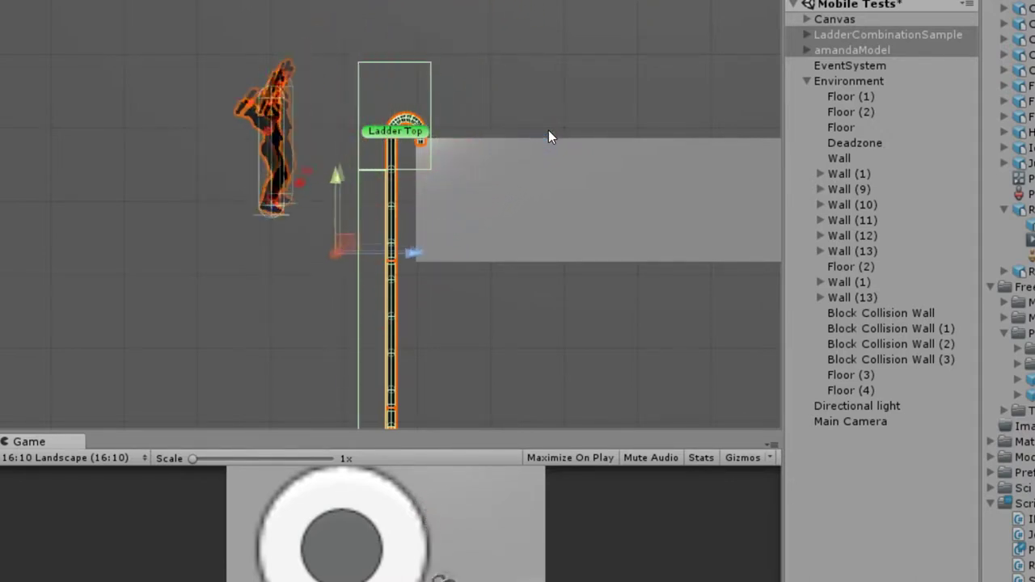
key(Right)
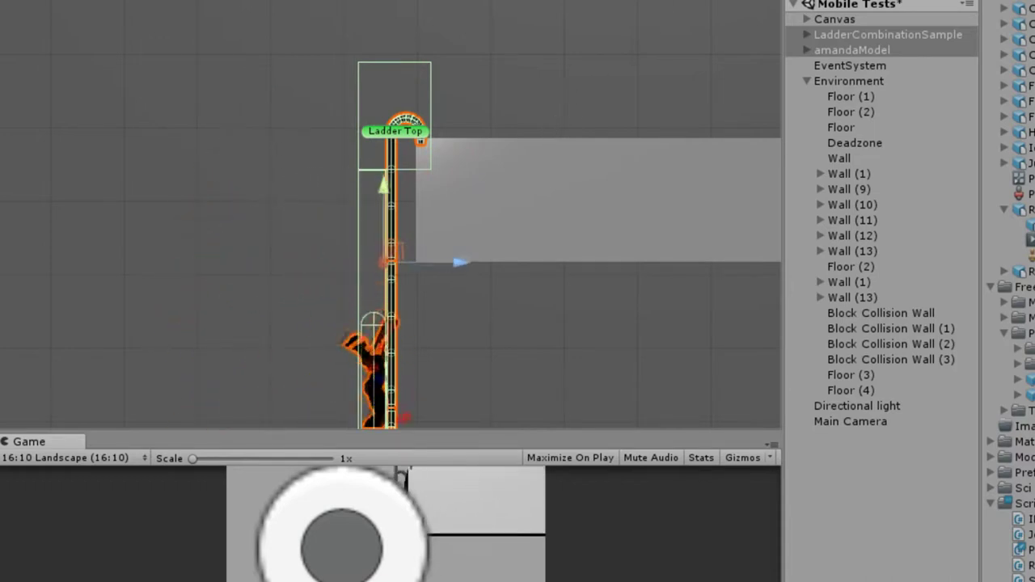
Restart the game and test the character moving up and down on the ladder.
key(ctrl+p)
key(ctrl+p)
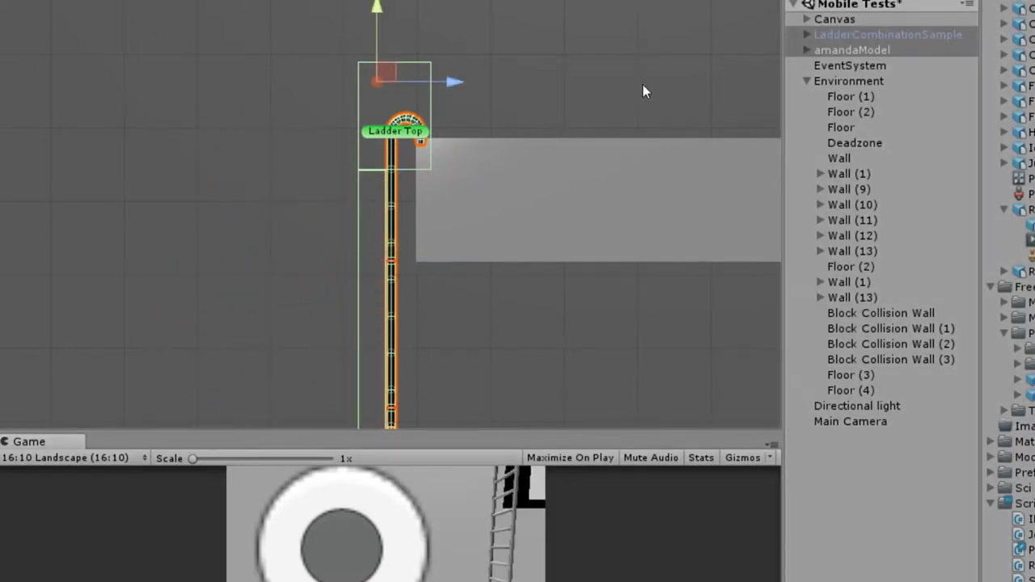
key(Left)
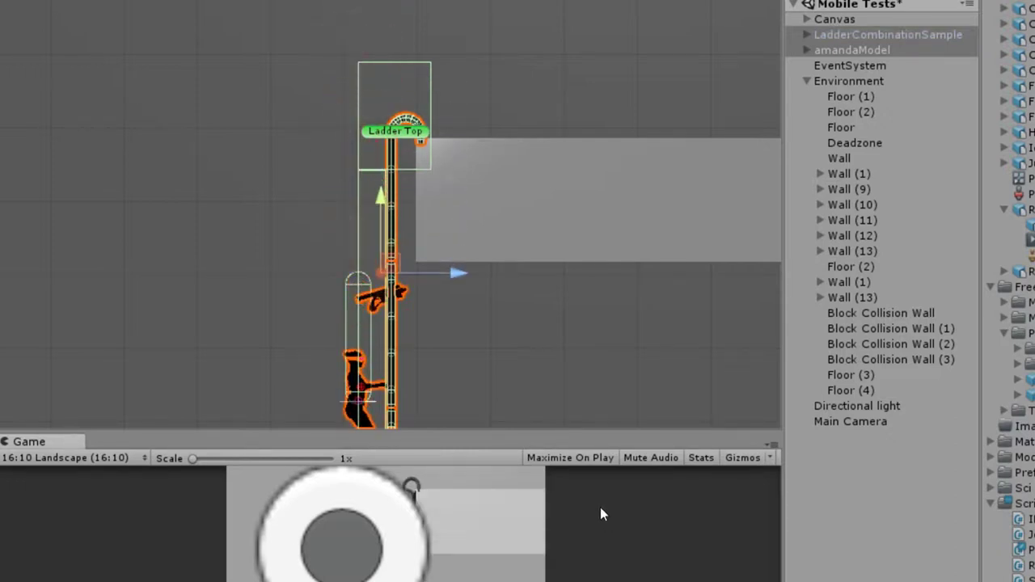
key(Up)
key(Down)
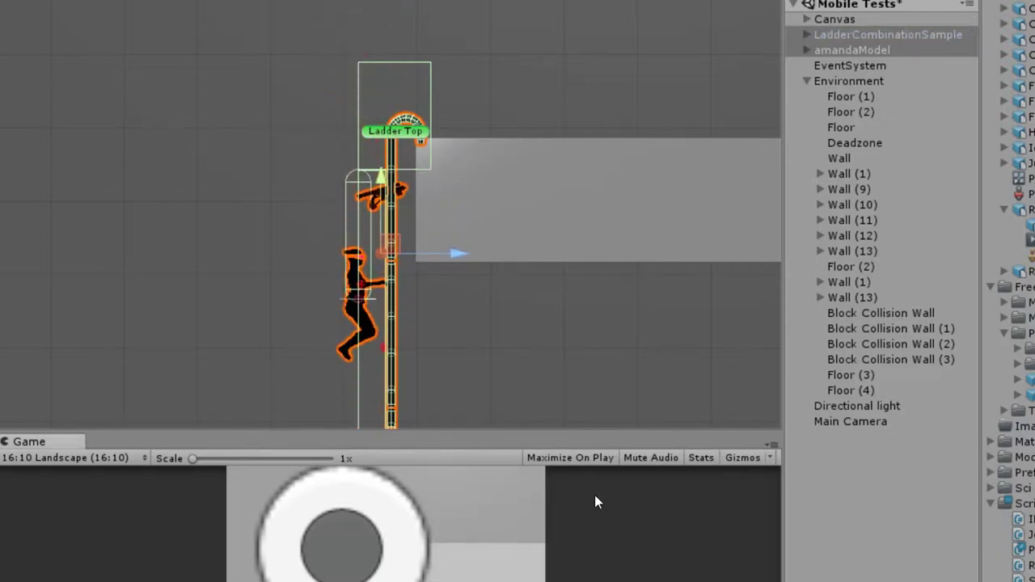
key(Up)
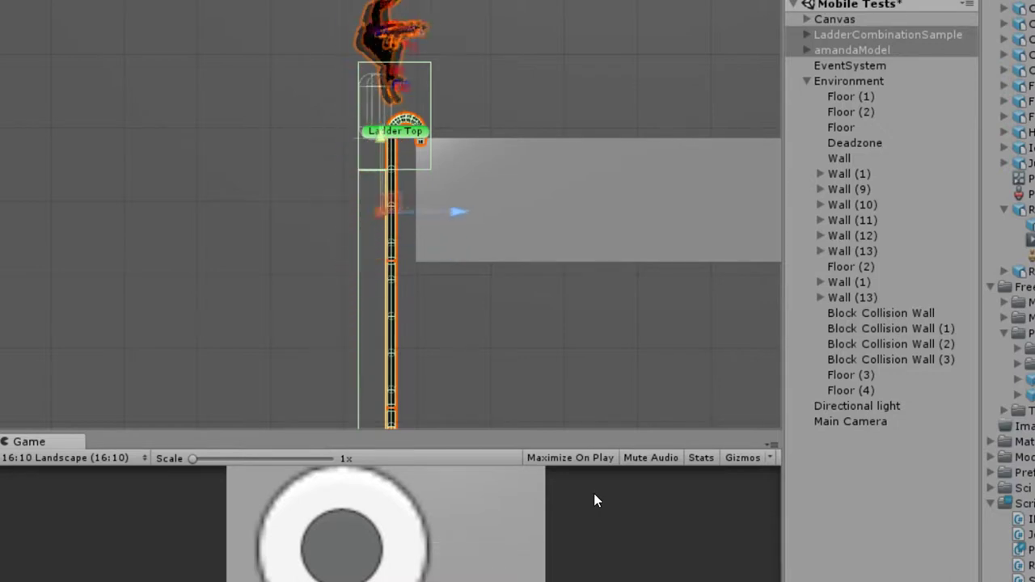
Test leaving the ladder top onto the platform, moving away from the edge, and returning toward the ladder.
key(Left)
key(space)
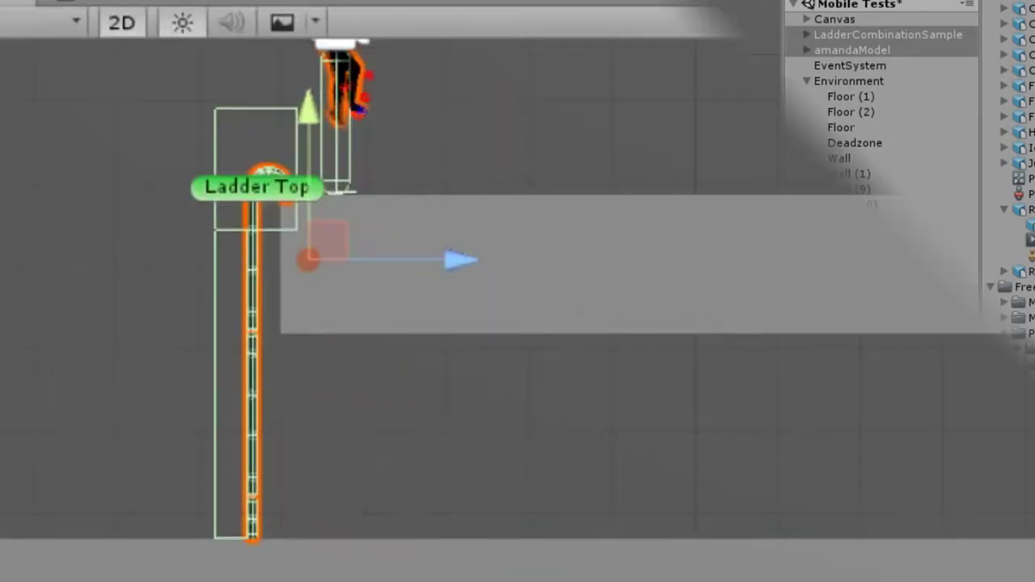
key(Right)
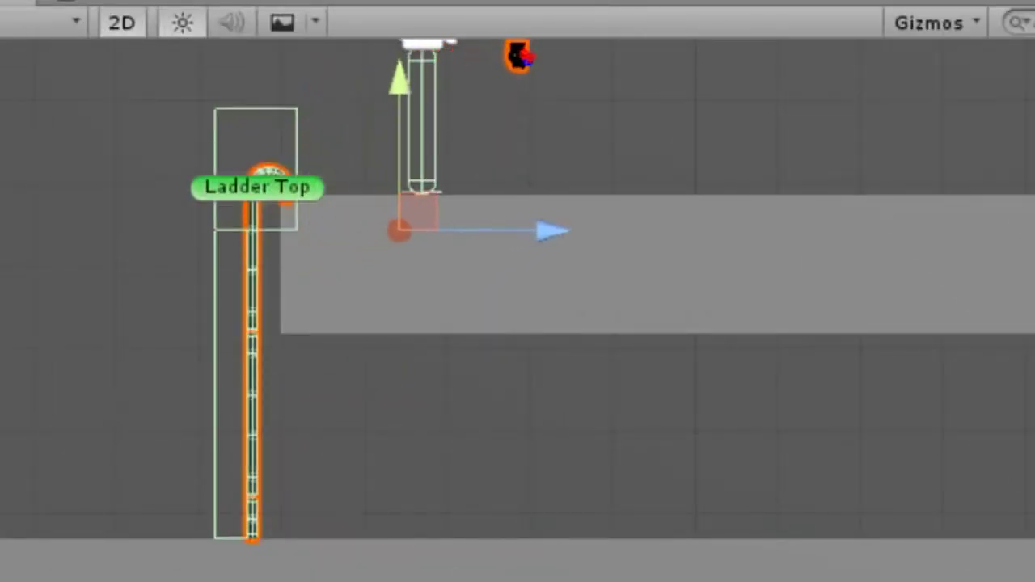
key(Left)
key(Left)
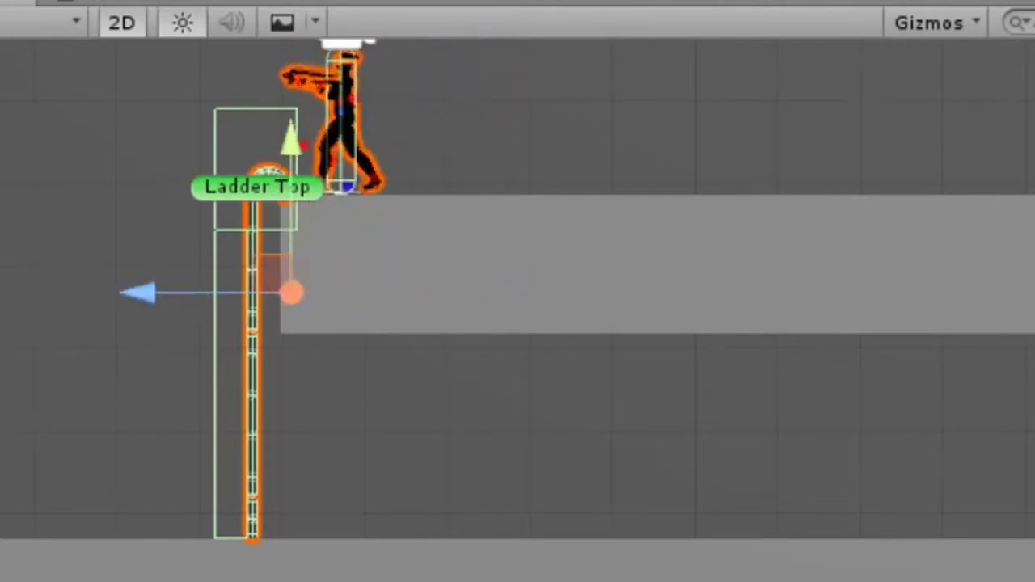
Test descending from the platform onto the ladder, alternating climb directions, and exiting at the top.
key(Down)
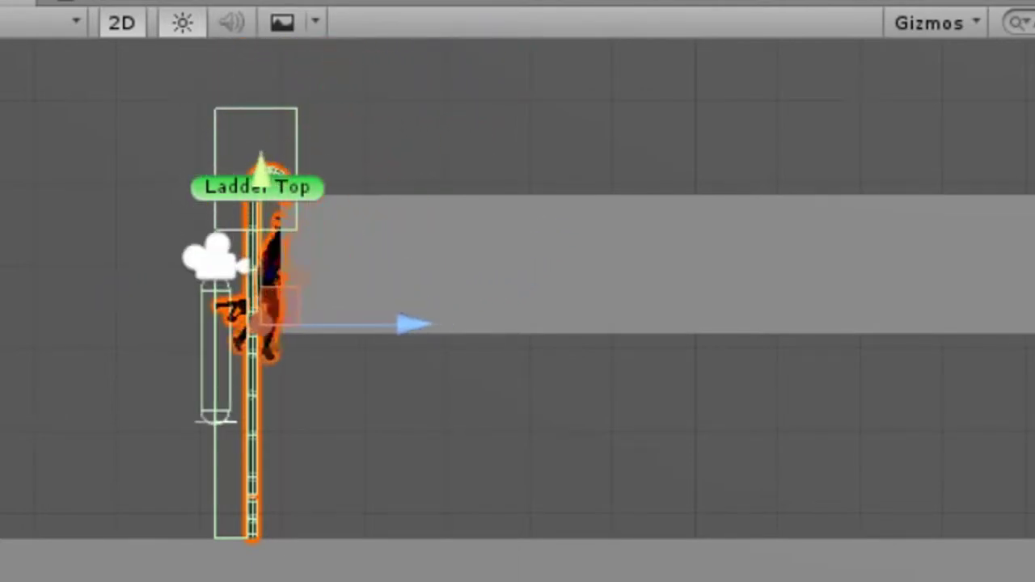
key(Up)
key(Down)
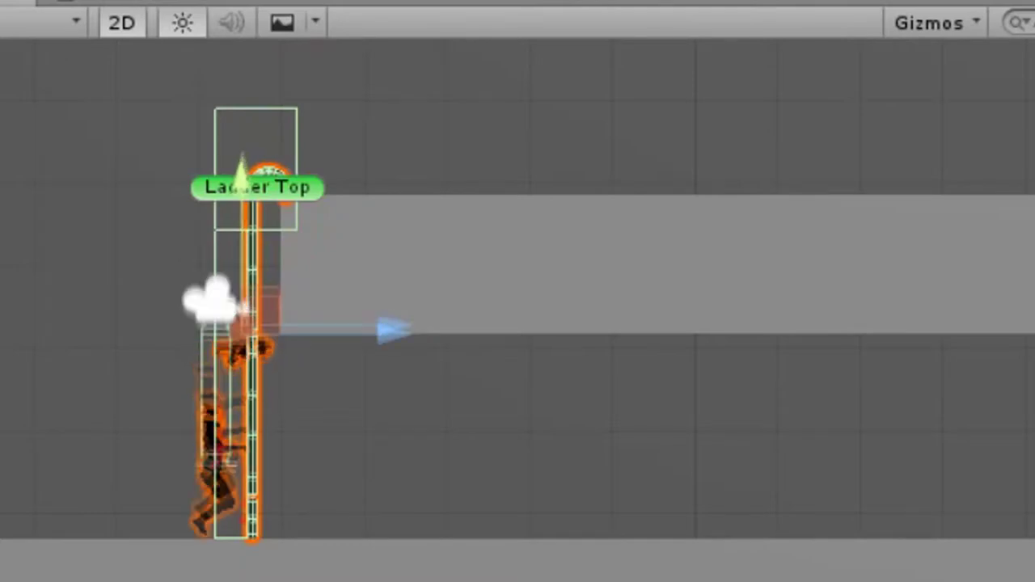
key(Up)
key(Down)
key(Up)
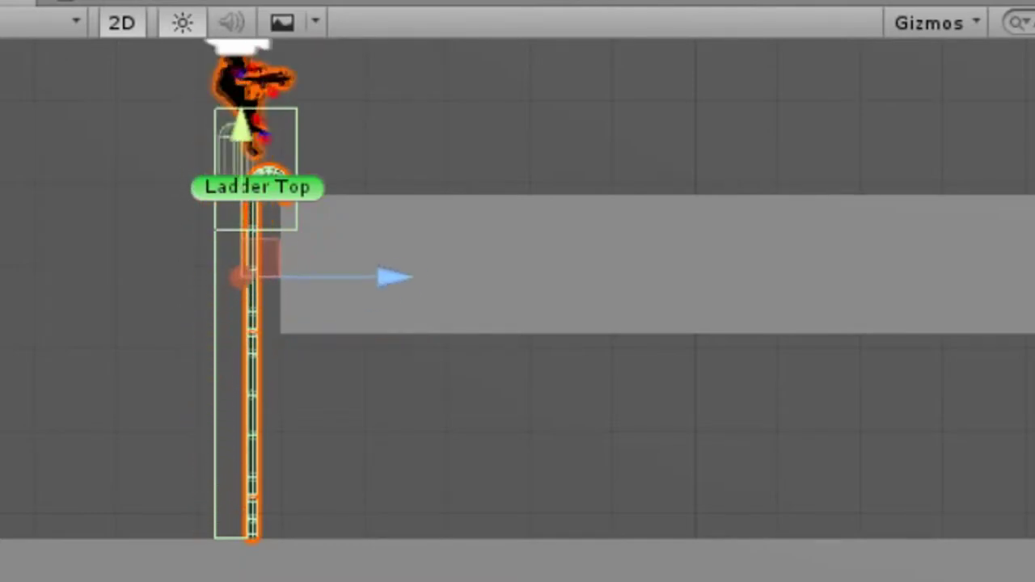
key(Right)
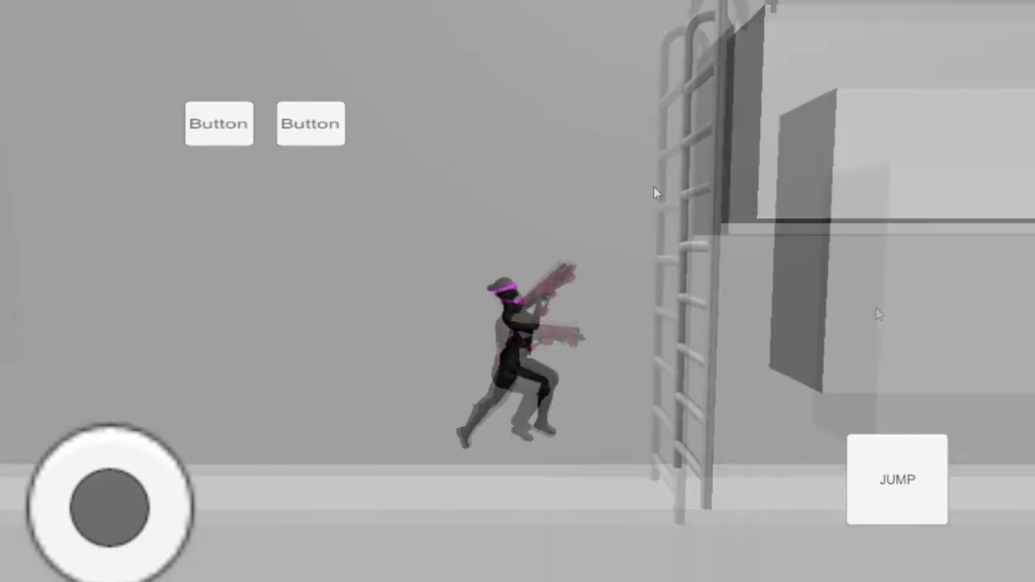
Test climbing, dropping off, jumping away from and grabbing the ladder again in the enlarged game view.
key(w)
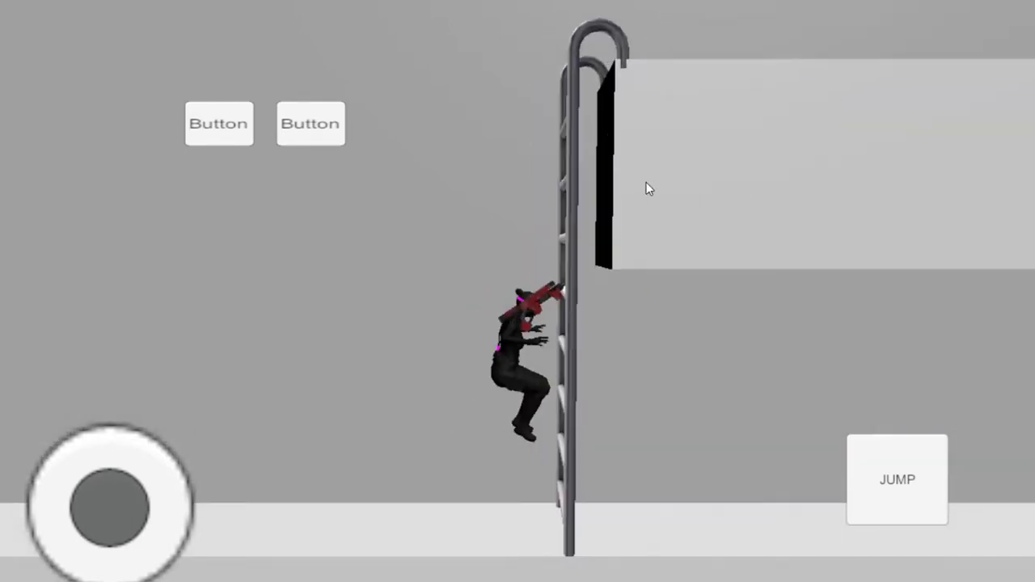
key(s)
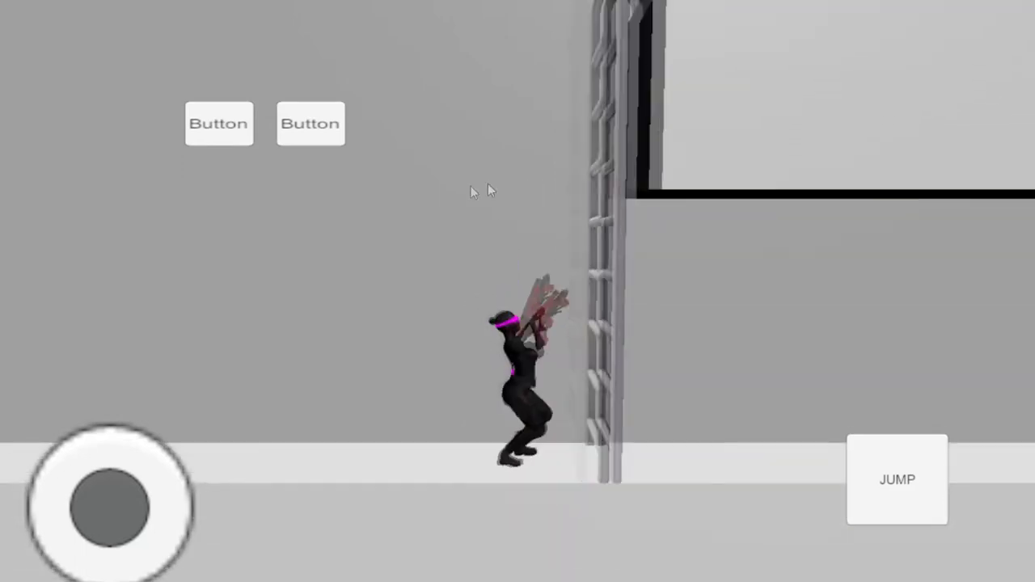
key(d)
key(space)
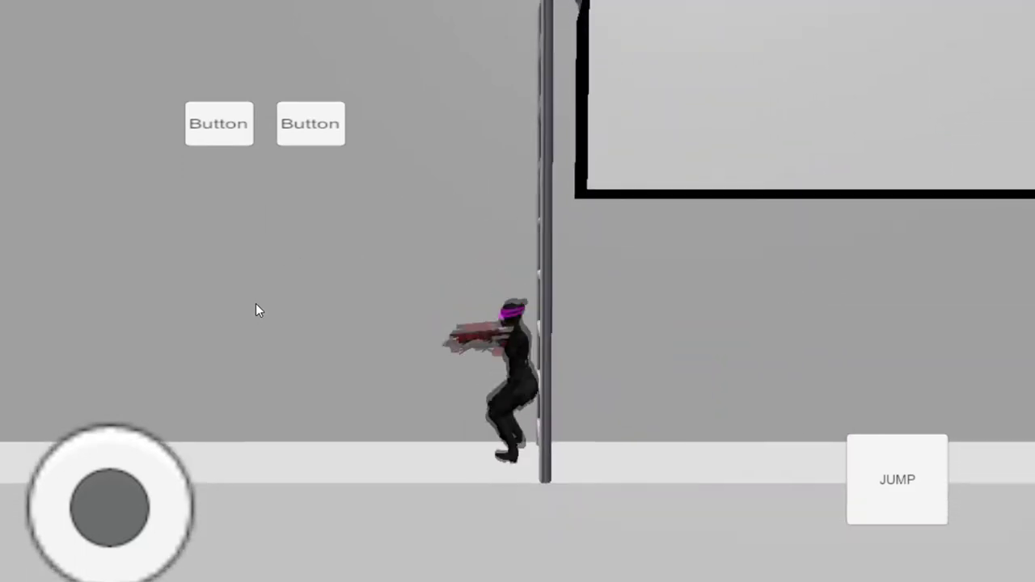
key(a)
key(space)
key(d)
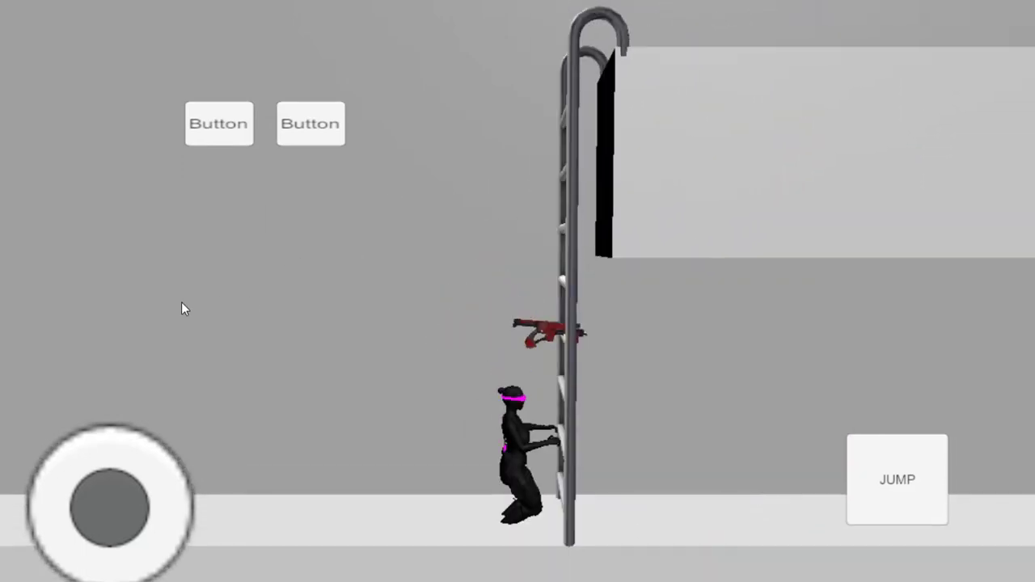
Test climbing the side-facing ladder, then crouching and walking along the ground between the two ladders while aiming the weapon.
key(w)
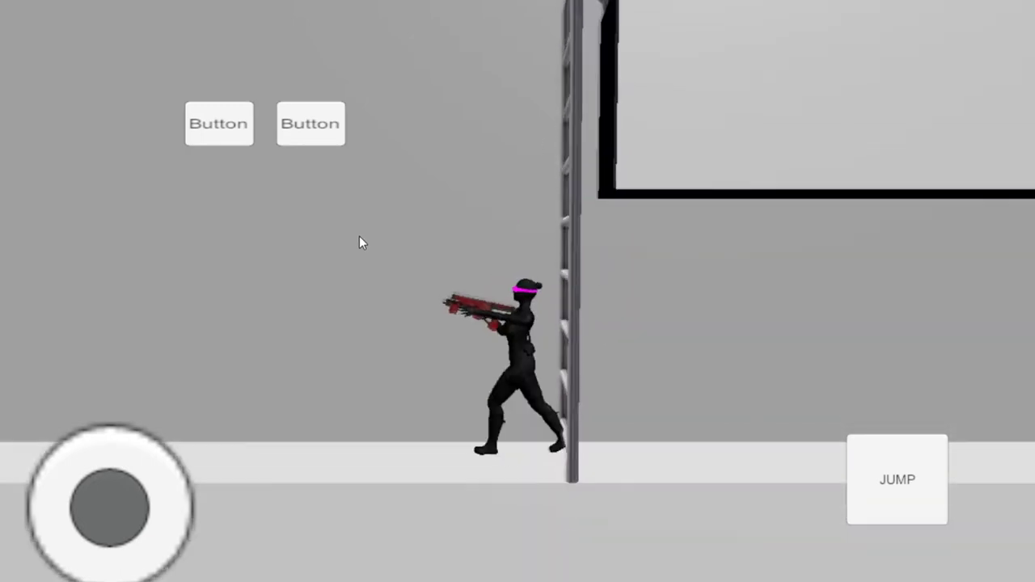
key(c)
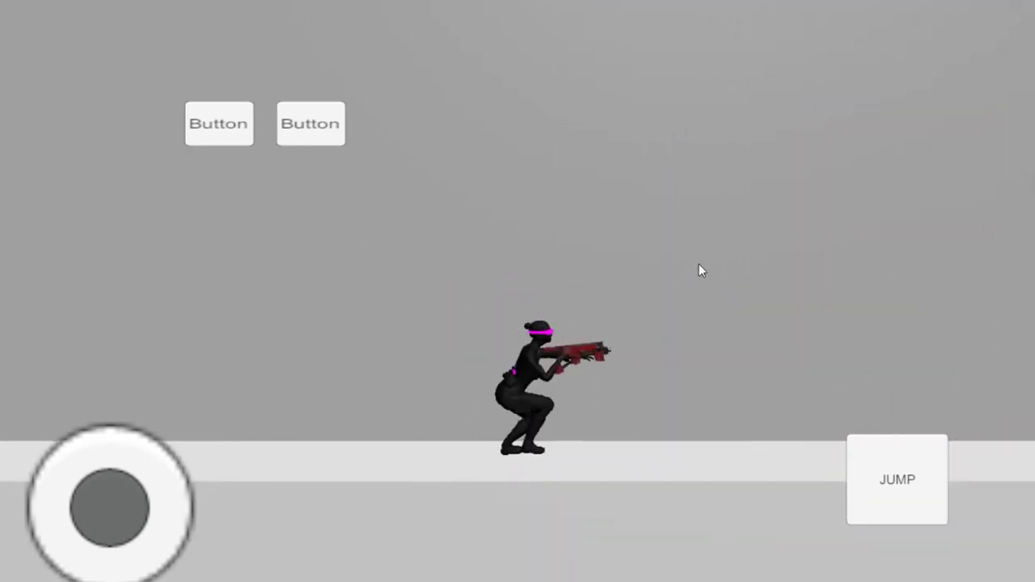
key(d)
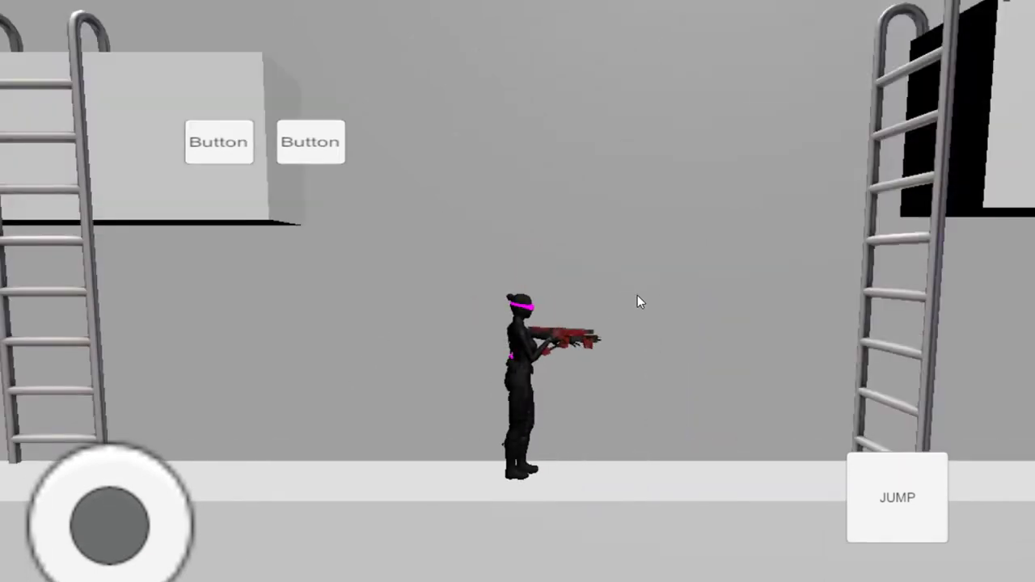
key(d)
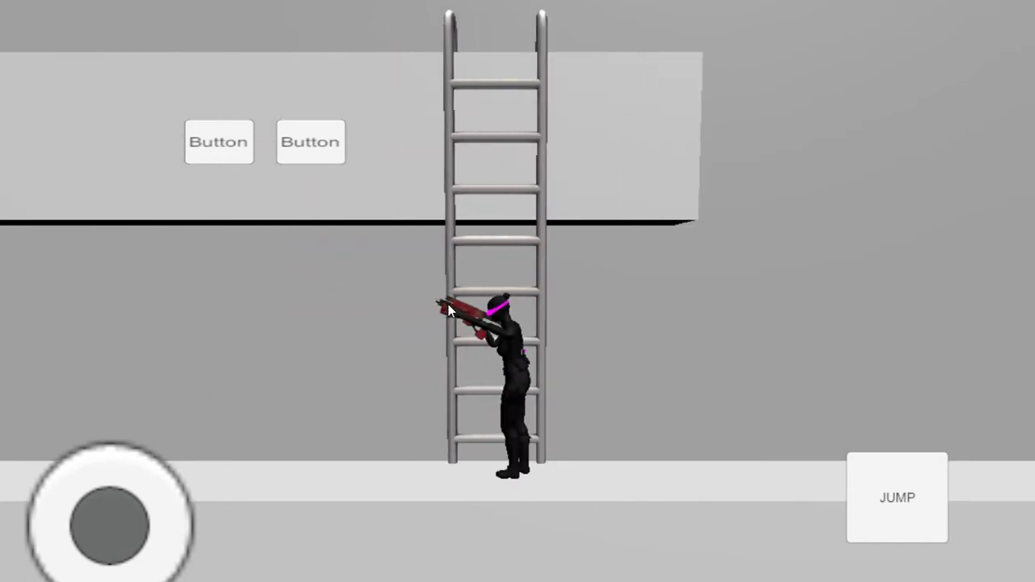
key(d)
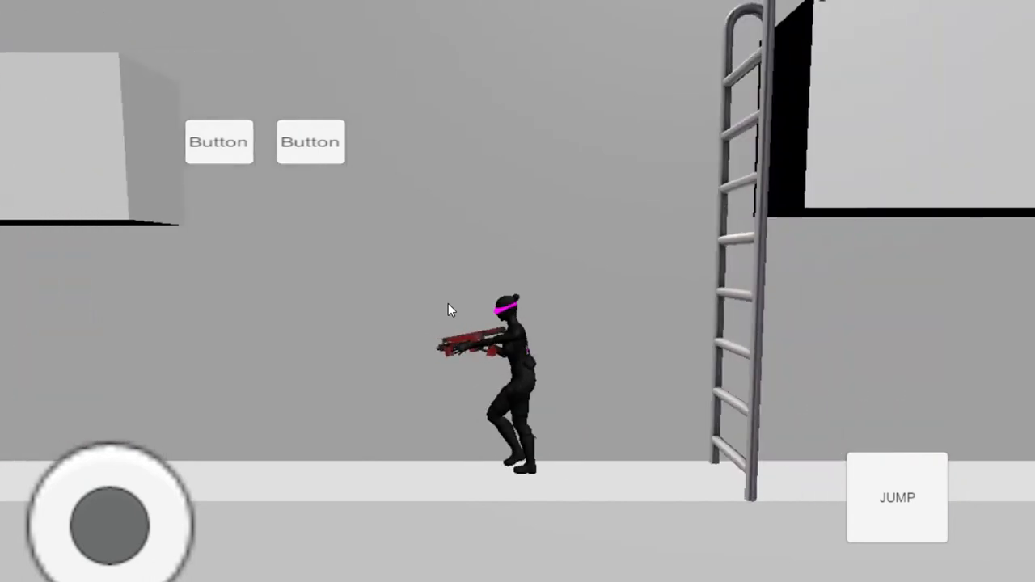
Test jumping onto the side-facing ladder and leaping away from it toward the front-facing ladder.
key(d)
key(d)
key(space)
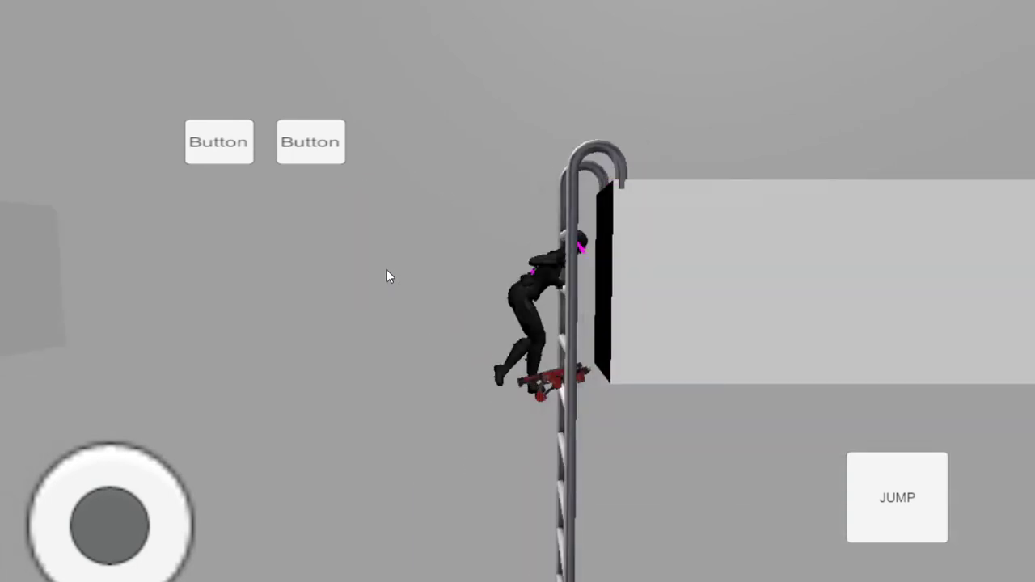
key(a)
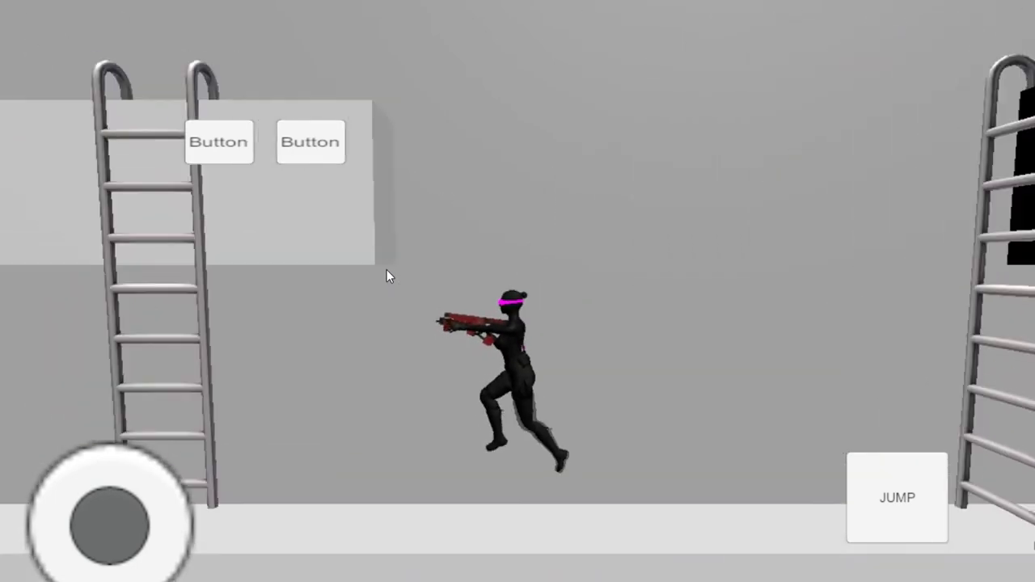